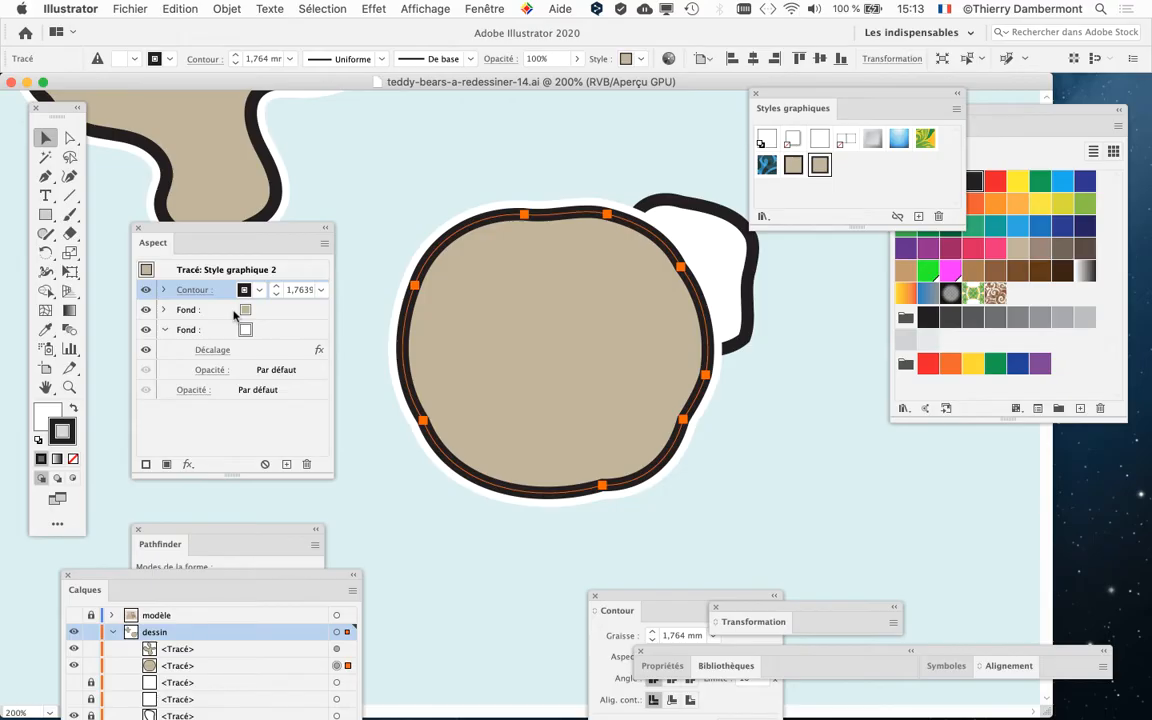
Reposition the floating Aspect and Styles graphiques windows to clear the view of the beige head and the white ear.
{"action": "left_click_drag", "start_coordinate": [239, 228], "coordinate": [373, 119]}
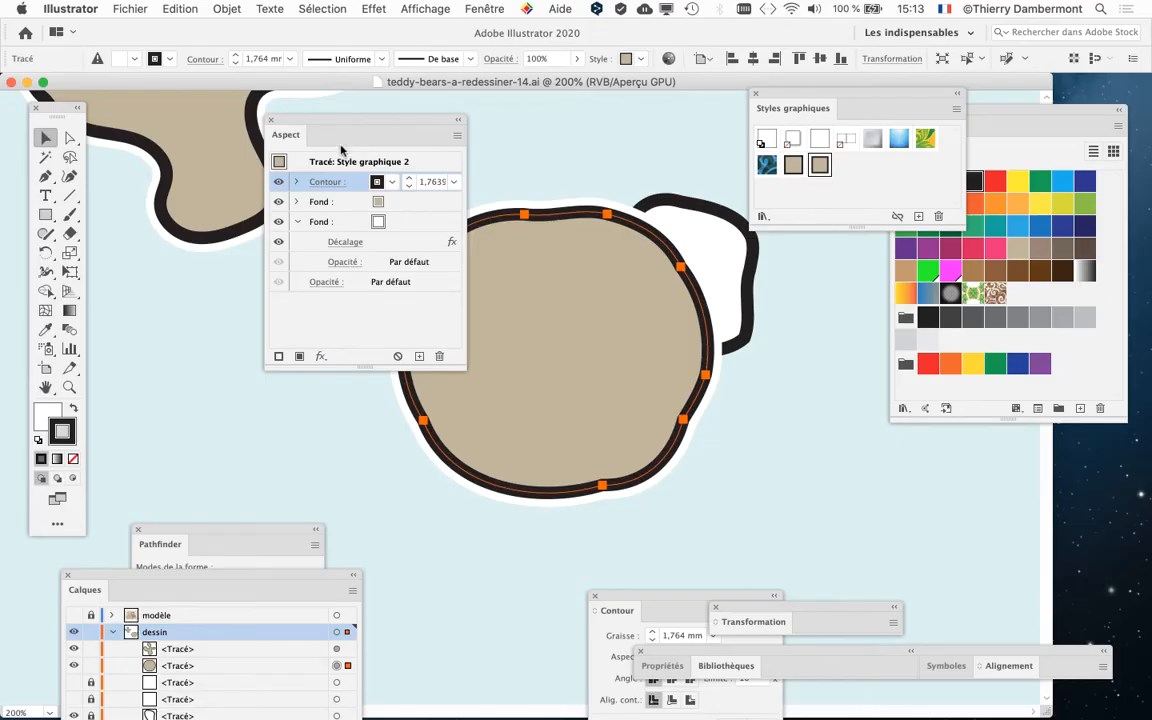
{"action": "left_click_drag", "start_coordinate": [320, 118], "coordinate": [196, 117]}
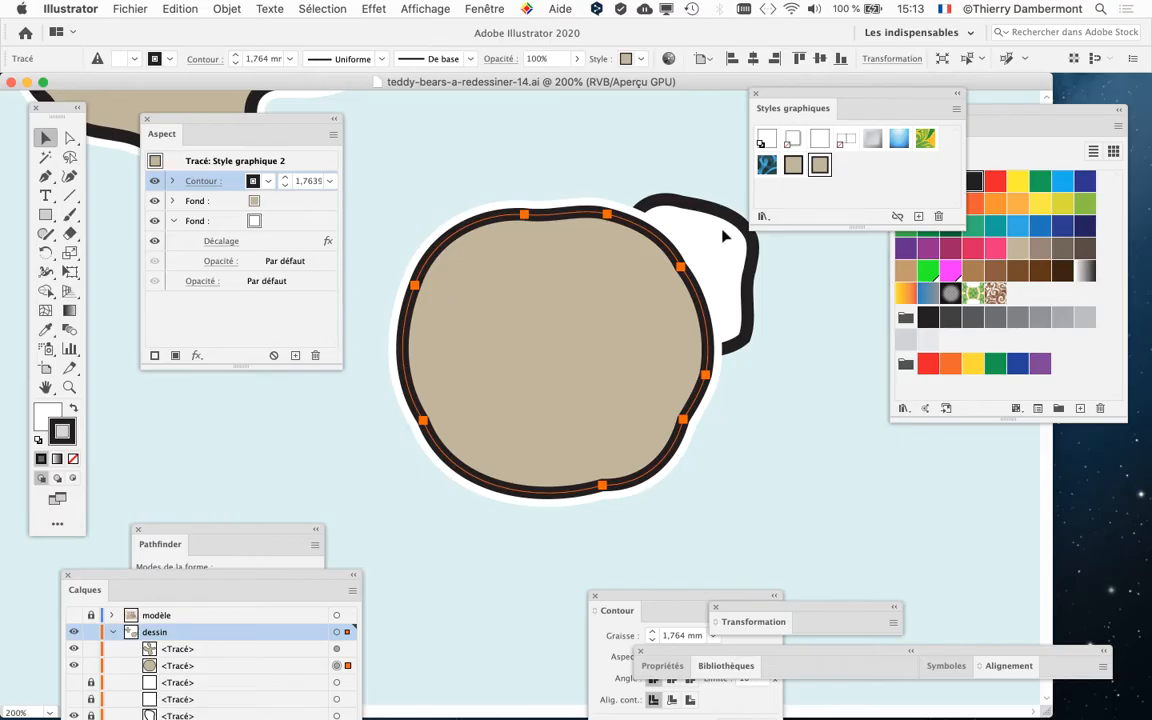
{"action": "left_click_drag", "start_coordinate": [810, 95], "coordinate": [874, 95]}
{"action": "scroll", "coordinate": [530, 265], "scroll_direction": "right", "scroll_amount": 3}
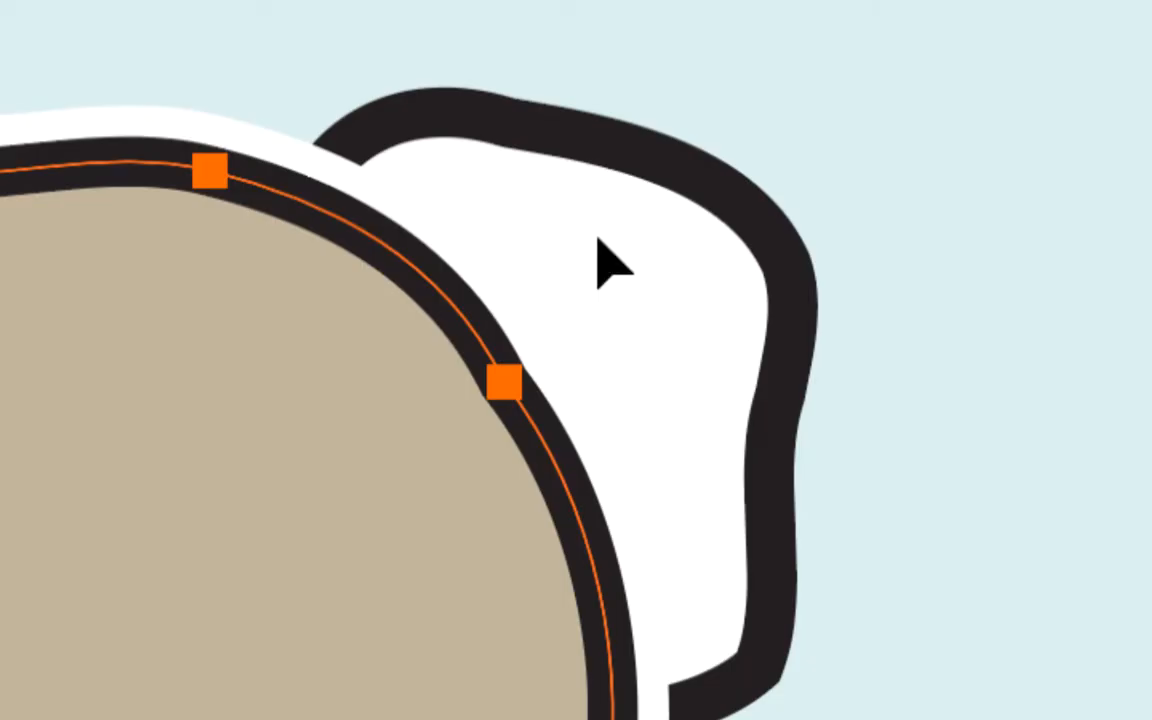
{"action": "scroll", "coordinate": [588, 213], "scroll_direction": "up", "scroll_amount": 1}
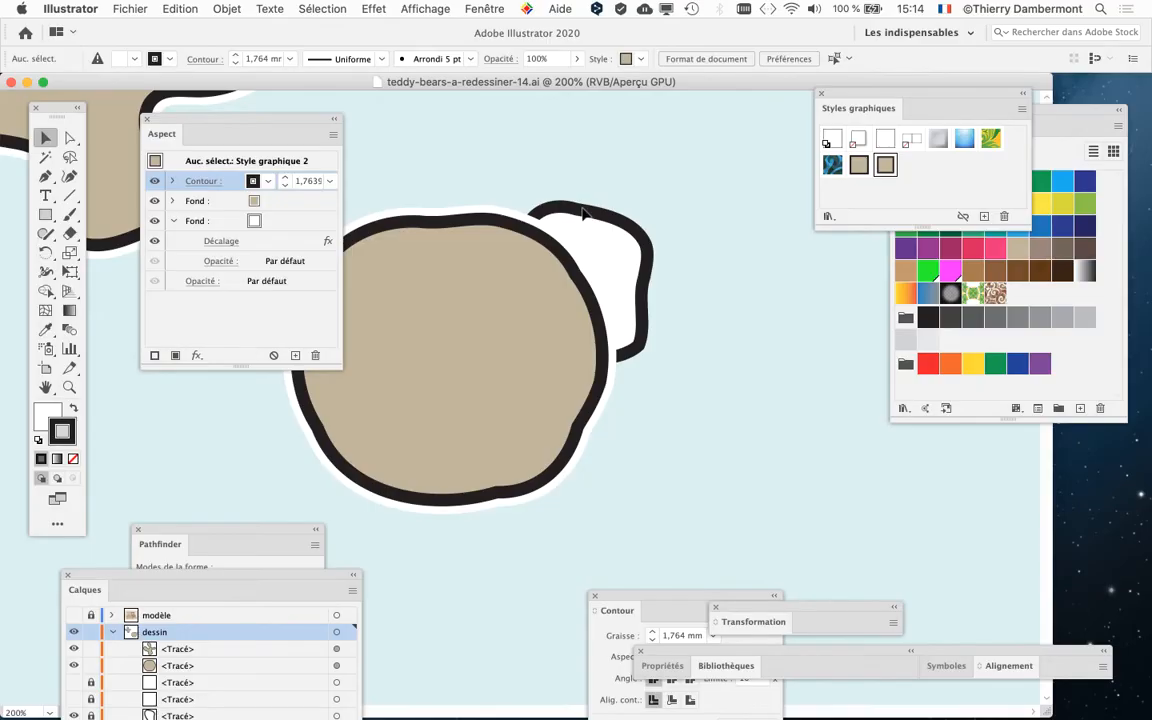
{"action": "left_click_drag", "start_coordinate": [275, 131], "coordinate": [860, 273]}
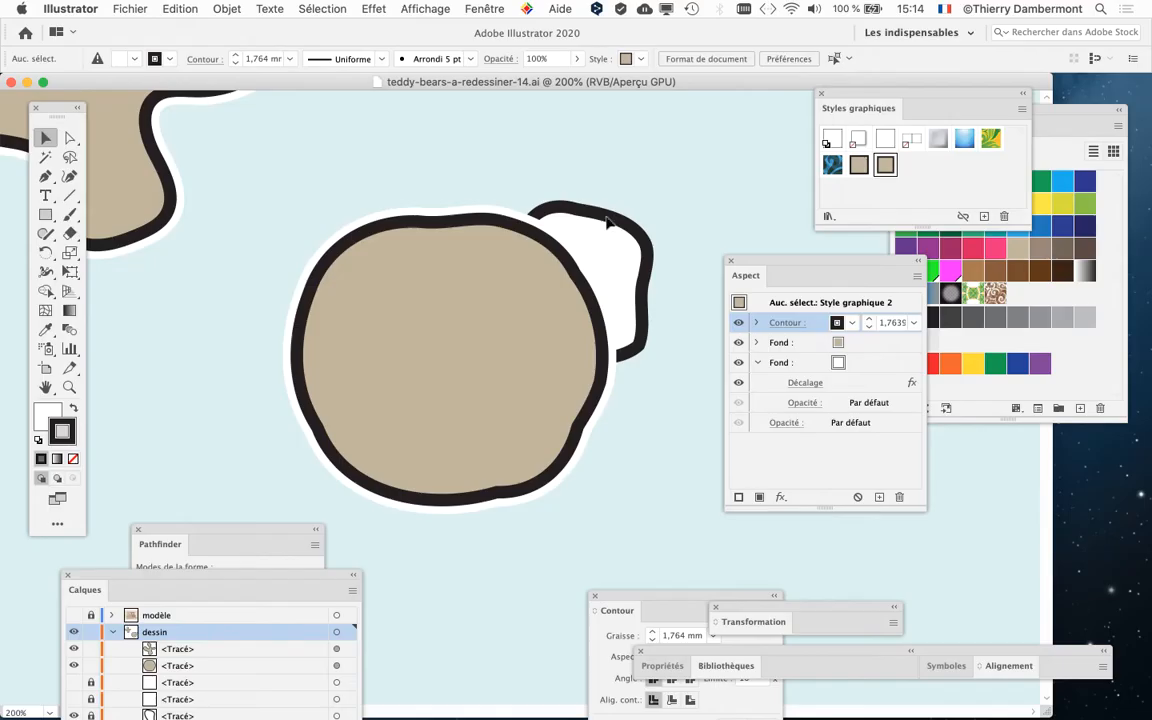
{"action": "left_click_drag", "start_coordinate": [514, 255], "coordinate": [345, 185]}
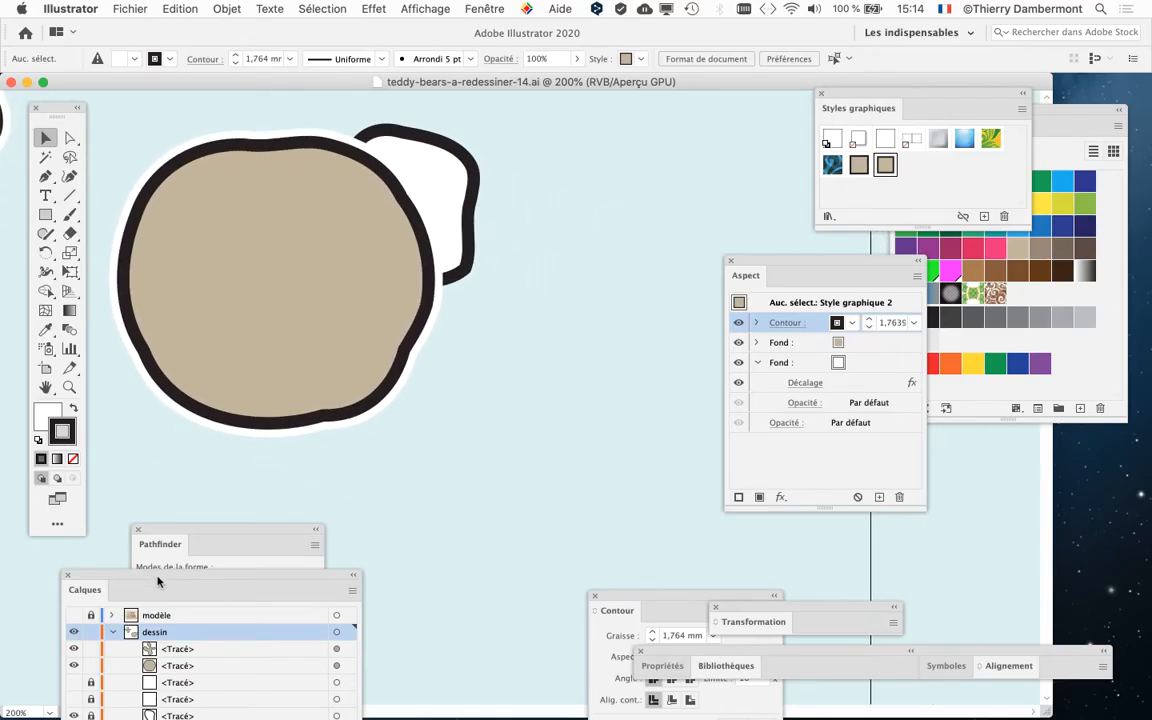
Unlock the white ear's path at the bottom of the dessin layer and select it.
{"action": "left_click_drag", "start_coordinate": [157, 581], "coordinate": [610, 62]}
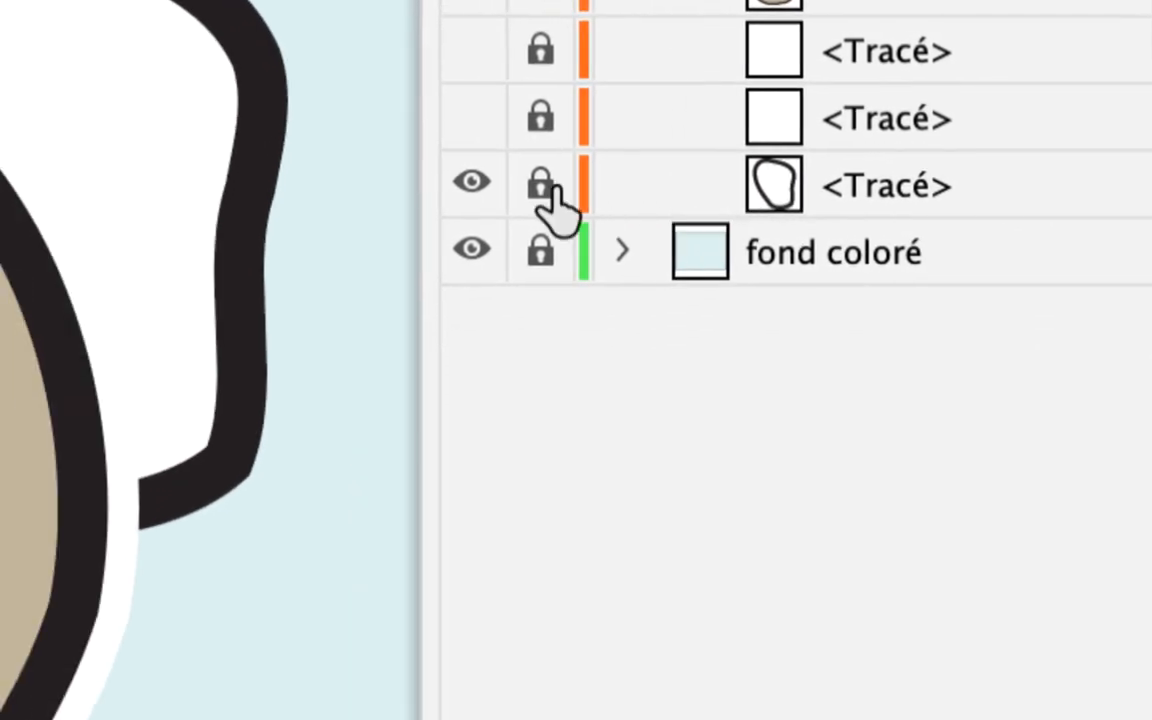
{"action": "left_click", "coordinate": [361, 189]}
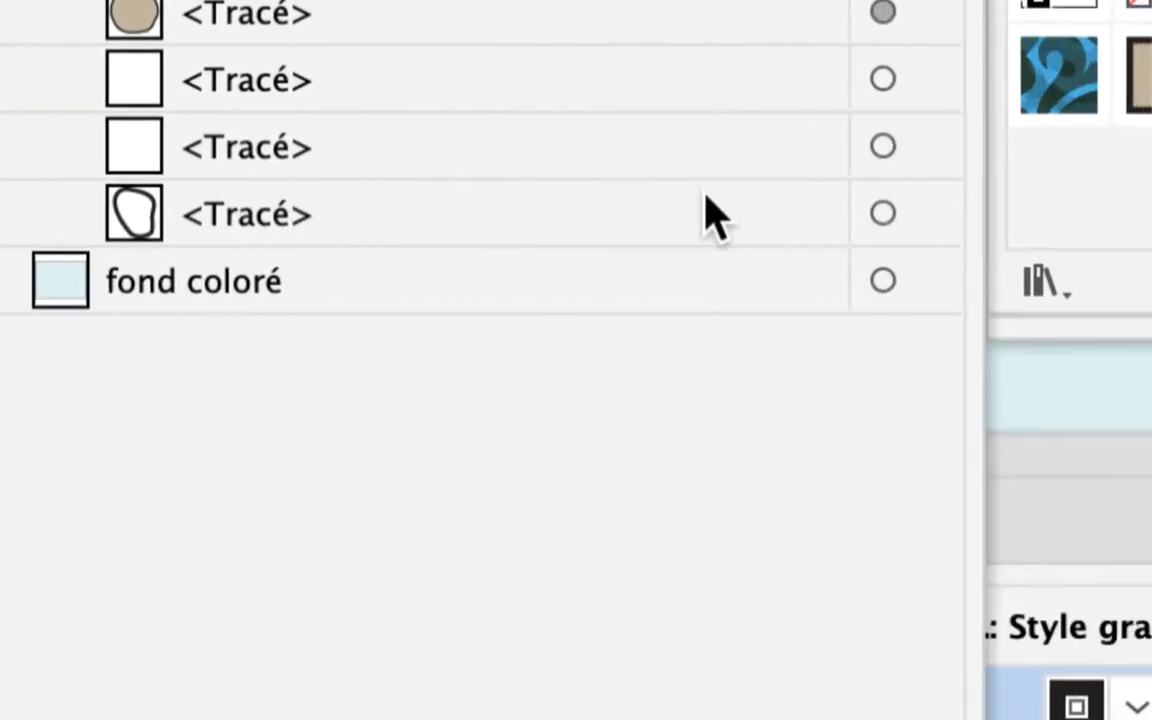
{"action": "left_click", "coordinate": [741, 199]}
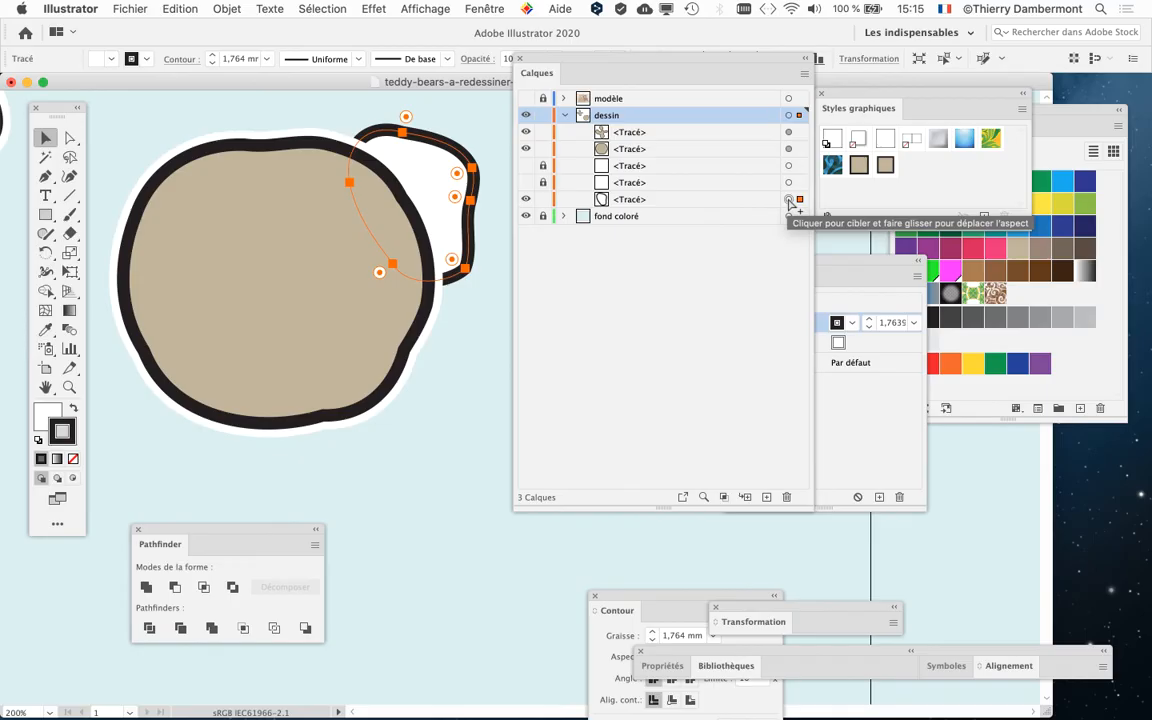
{"action": "left_click_drag", "start_coordinate": [622, 60], "coordinate": [681, 95]}
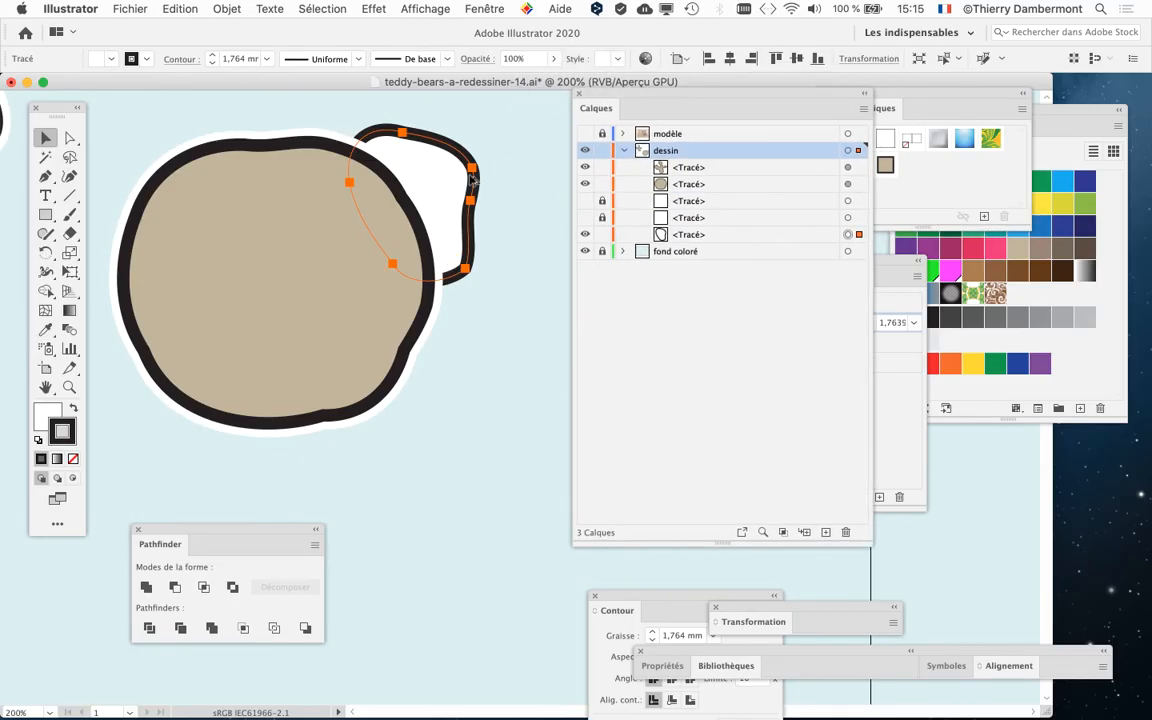
Show the modèle layer as a visible reference for the ear.
{"action": "left_click", "coordinate": [471, 181], "text": "super"}
{"action": "left_click", "coordinate": [471, 181], "text": "super"}
{"action": "left_click_drag", "start_coordinate": [453, 194], "coordinate": [441, 280]}
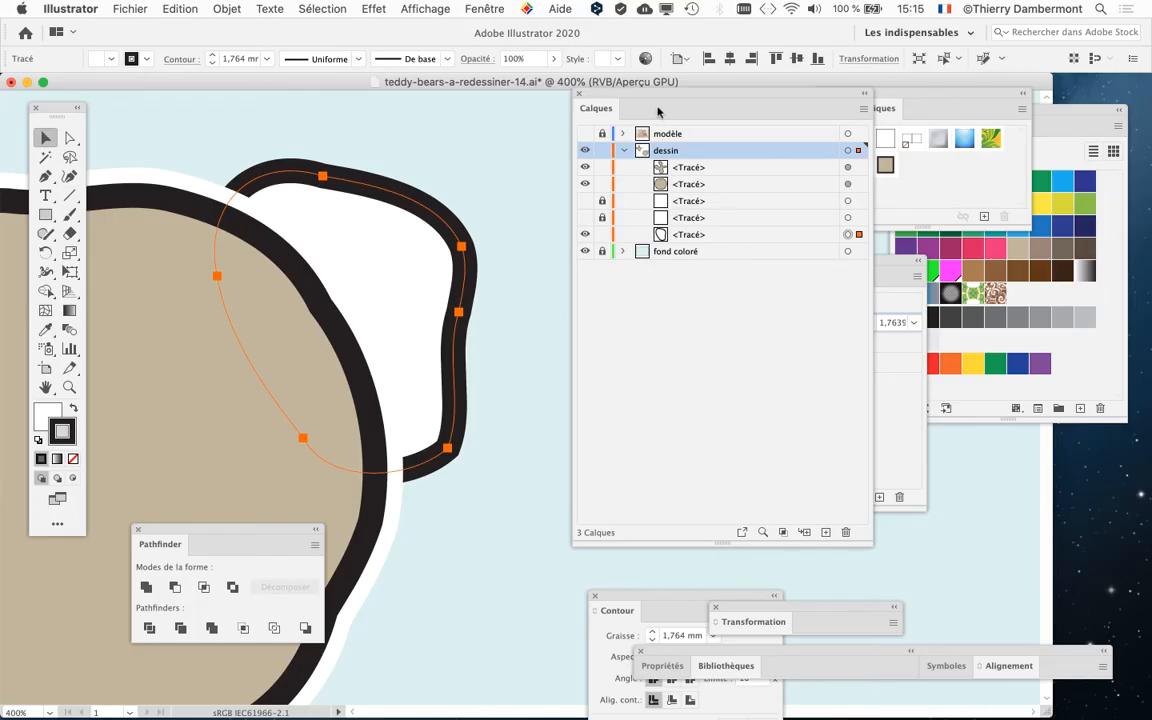
{"action": "left_click_drag", "start_coordinate": [646, 90], "coordinate": [651, 30]}
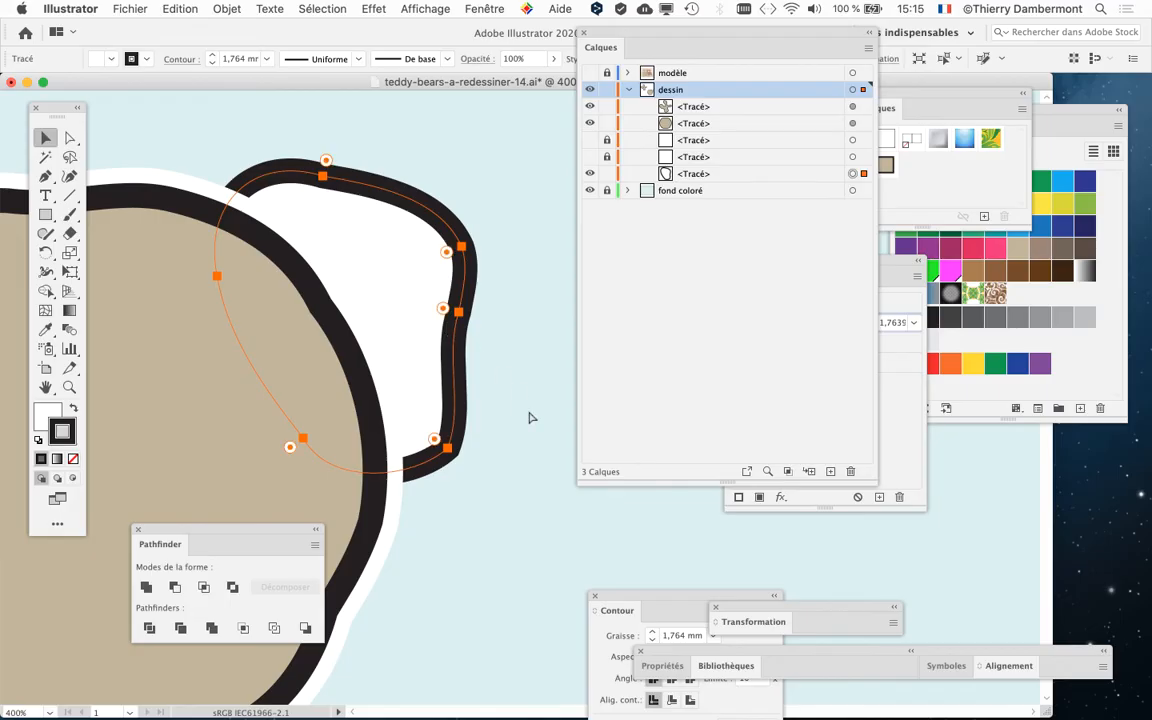
{"action": "key", "text": "super"}
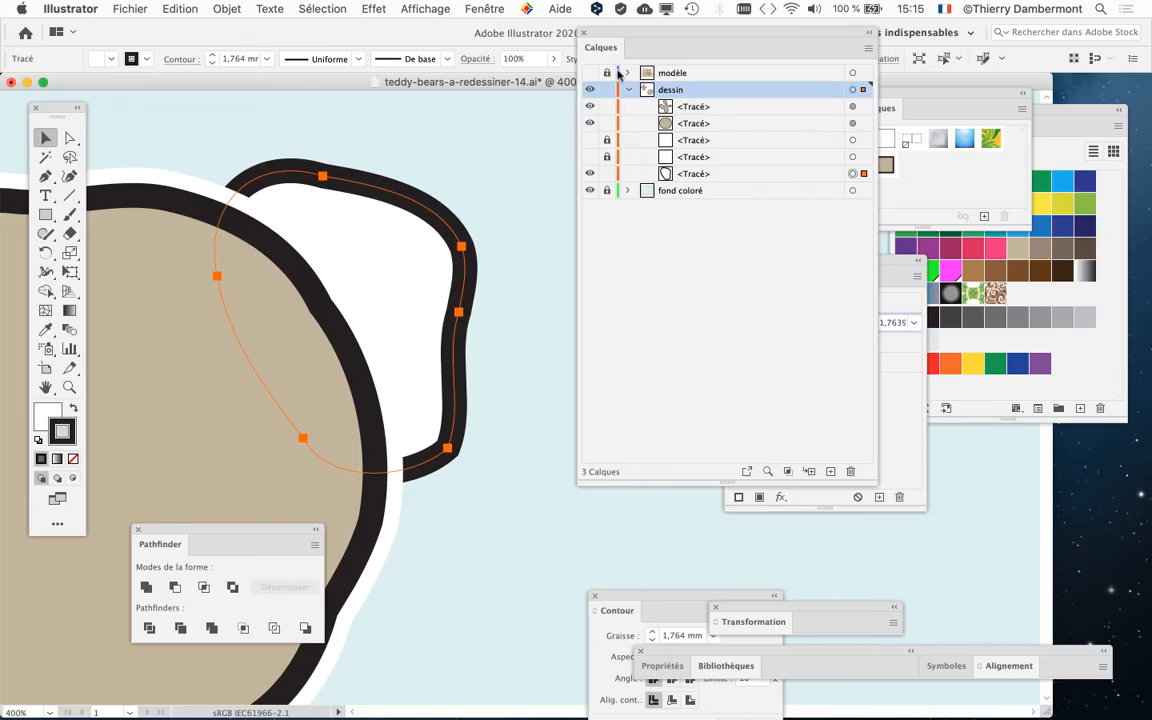
{"action": "left_click_drag", "start_coordinate": [617, 43], "coordinate": [656, 38]}
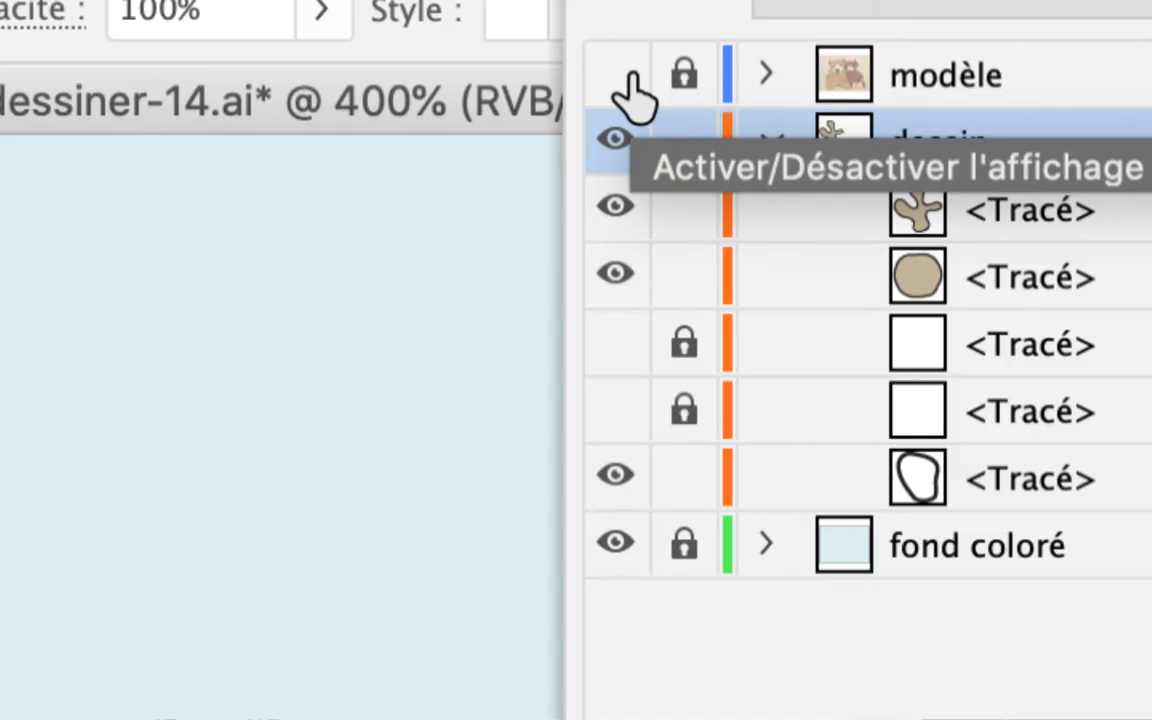
{"action": "left_click", "coordinate": [618, 75]}
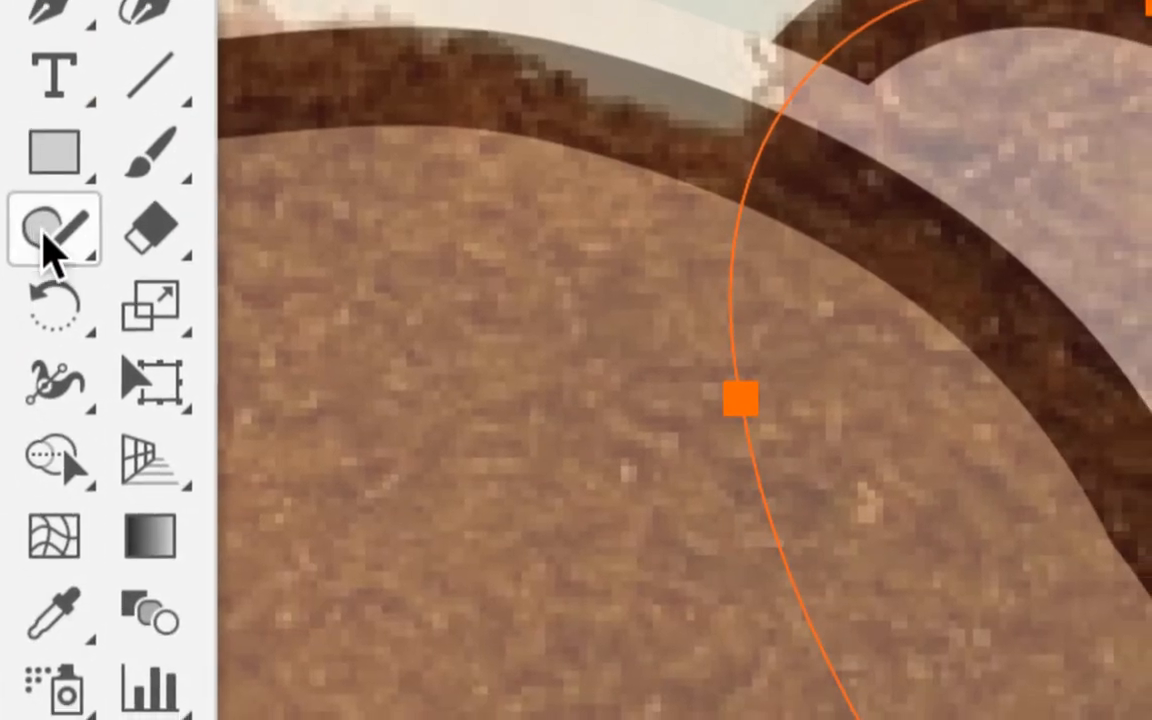
Redraw the outer edge of the selected ear path with the Pencil tool, following the teddy bear photo.
{"action": "left_click", "coordinate": [50, 240]}
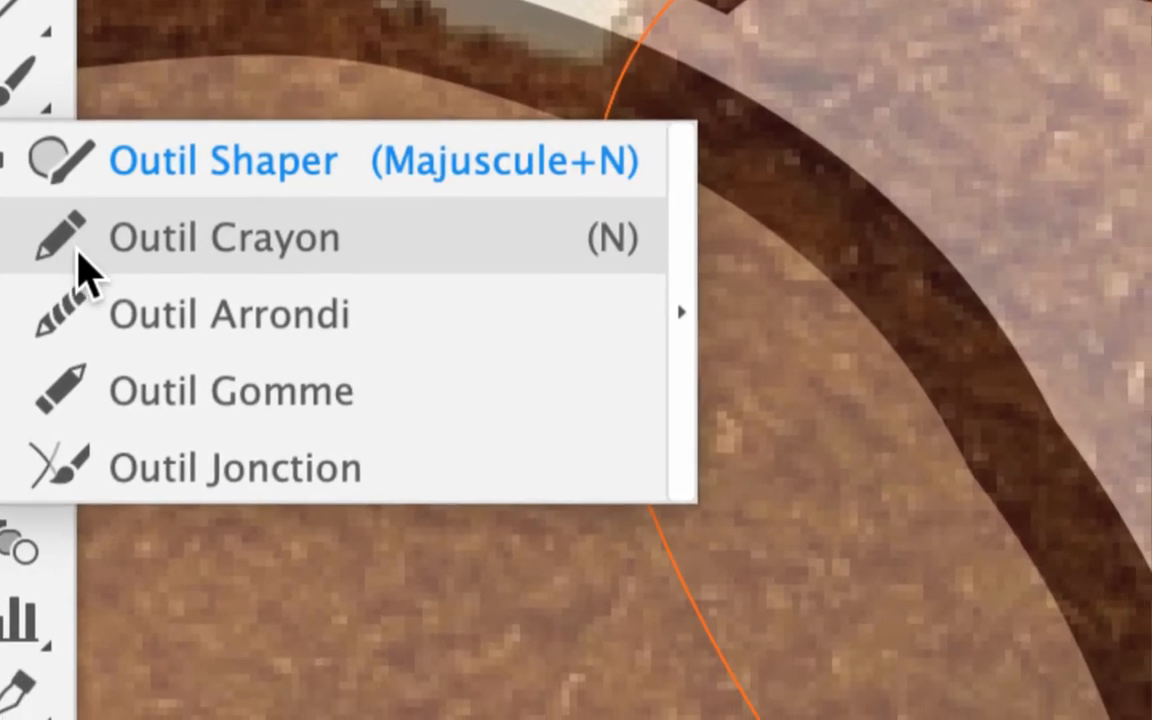
{"action": "left_click", "coordinate": [215, 315]}
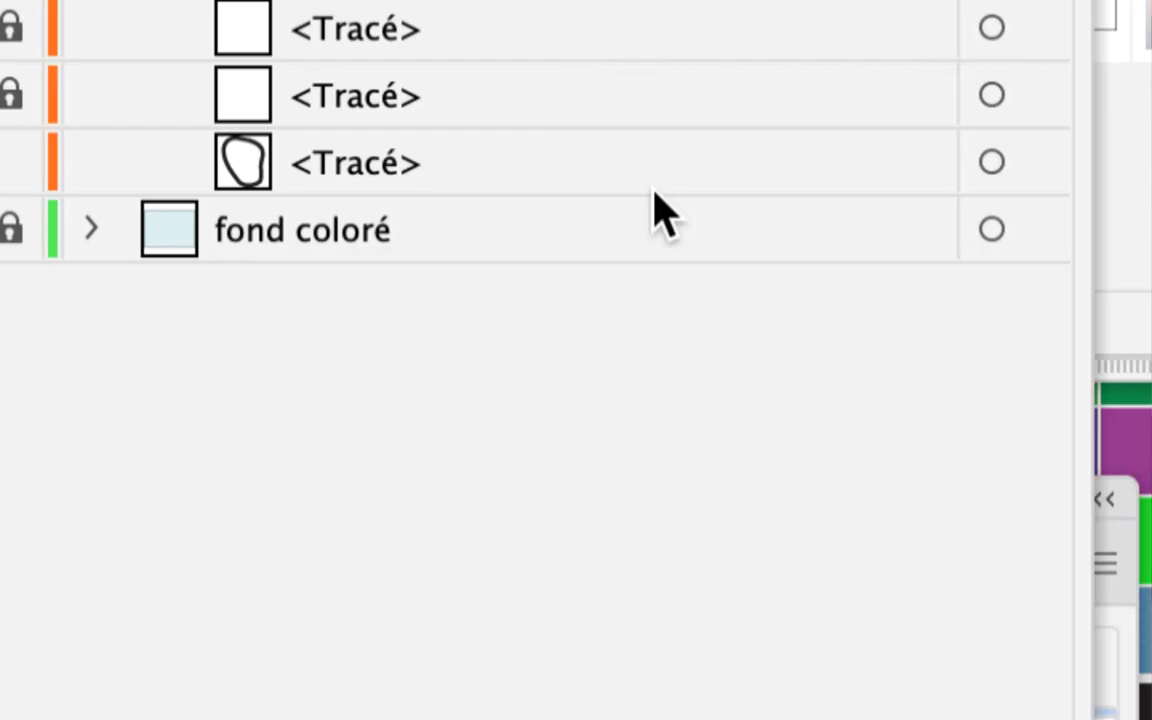
{"action": "left_click", "coordinate": [991, 162]}
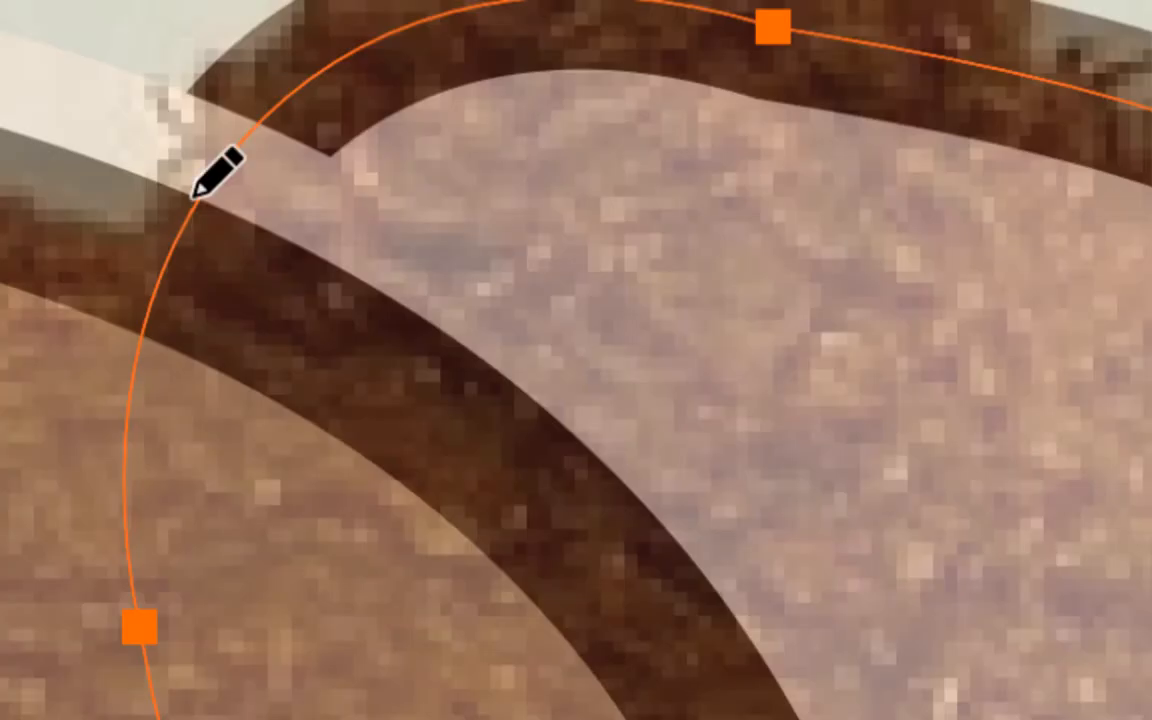
{"action": "mouse_move", "coordinate": [195, 195]}
{"action": "left_mouse_down"}
{"action": "mouse_move", "coordinate": [175, 185]}
{"action": "mouse_move", "coordinate": [301, 159]}
{"action": "mouse_move", "coordinate": [360, 168]}
{"action": "mouse_move", "coordinate": [393, 190]}
{"action": "mouse_move", "coordinate": [446, 277]}
{"action": "mouse_move", "coordinate": [469, 362]}
{"action": "left_mouse_up"}
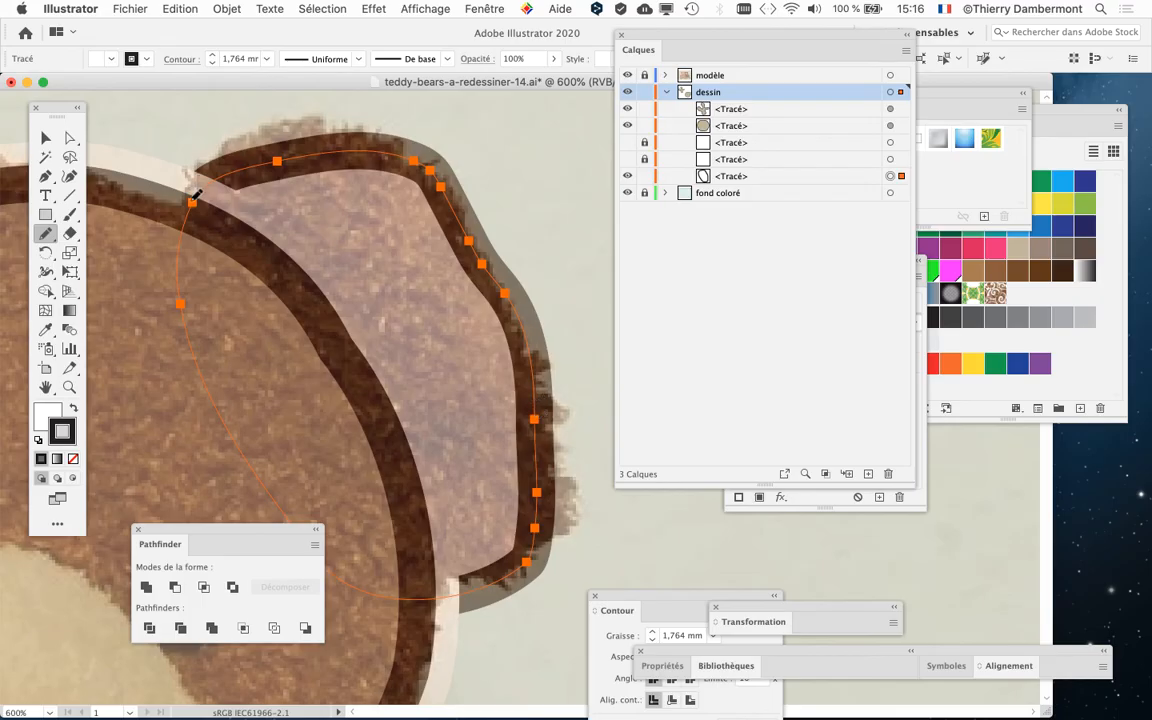
{"action": "mouse_move", "coordinate": [255, 121]}
{"action": "left_mouse_down"}
{"action": "mouse_move", "coordinate": [301, 112]}
{"action": "mouse_move", "coordinate": [353, 138]}
{"action": "mouse_move", "coordinate": [476, 243]}
{"action": "left_mouse_up"}
{"action": "mouse_move", "coordinate": [510, 296]}
{"action": "left_mouse_down"}
{"action": "mouse_move", "coordinate": [540, 464]}
{"action": "mouse_move", "coordinate": [542, 577]}
{"action": "mouse_move", "coordinate": [414, 558]}
{"action": "mouse_move", "coordinate": [354, 526]}
{"action": "mouse_move", "coordinate": [206, 331]}
{"action": "left_mouse_up"}
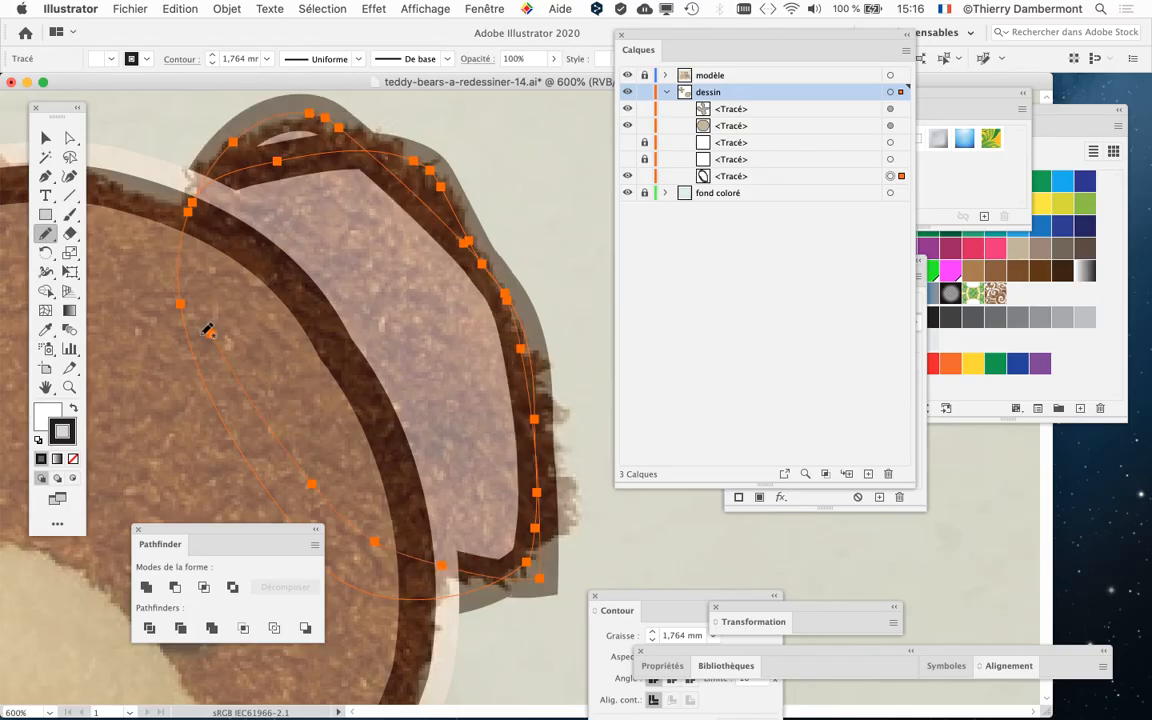
{"action": "key", "text": "super+z"}
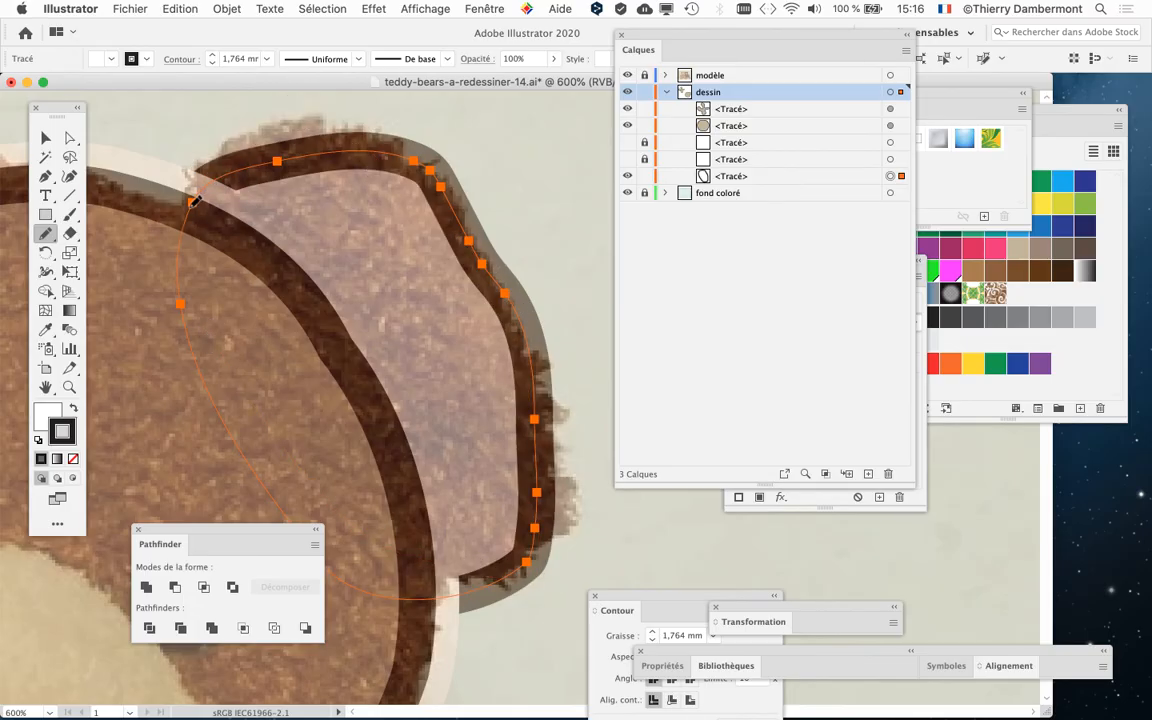
Redraw the ear's outer edge again and set the Pencil tool's distance for editing selected paths to 20 pixels.
{"action": "mouse_move", "coordinate": [298, 112]}
{"action": "left_mouse_down"}
{"action": "mouse_move", "coordinate": [411, 115]}
{"action": "mouse_move", "coordinate": [486, 232]}
{"action": "mouse_move", "coordinate": [530, 347]}
{"action": "mouse_move", "coordinate": [552, 492]}
{"action": "mouse_move", "coordinate": [541, 549]}
{"action": "mouse_move", "coordinate": [507, 573]}
{"action": "left_mouse_up"}
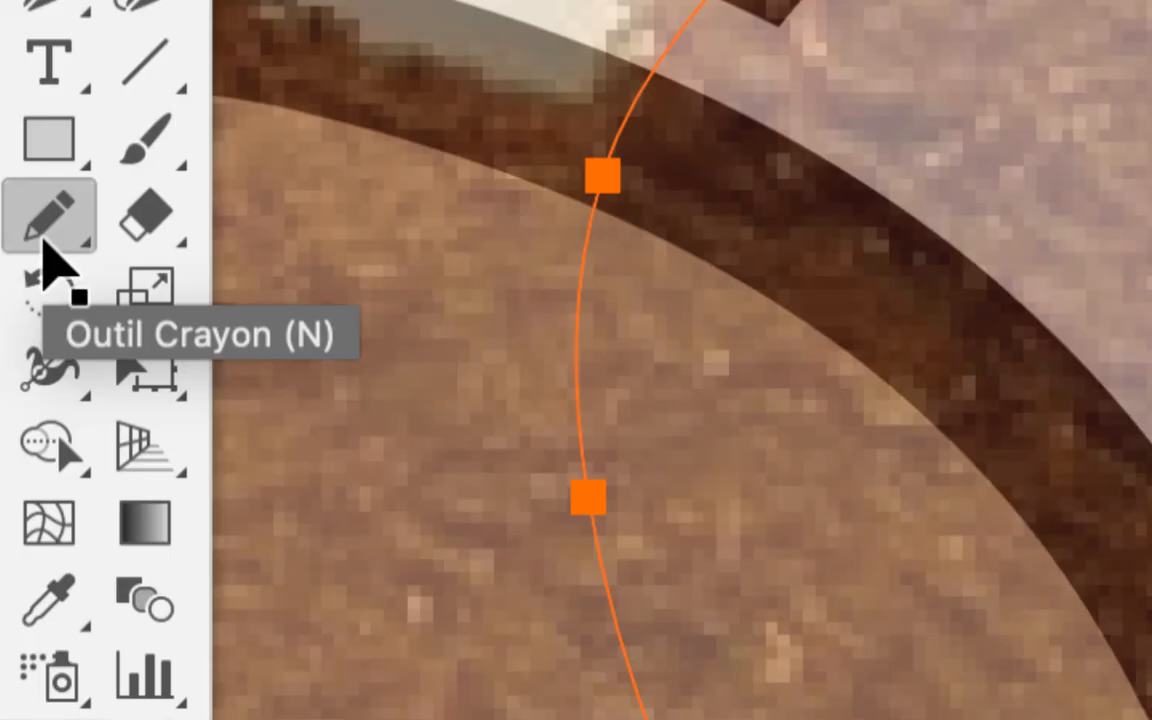
{"action": "double_click", "coordinate": [42, 232]}
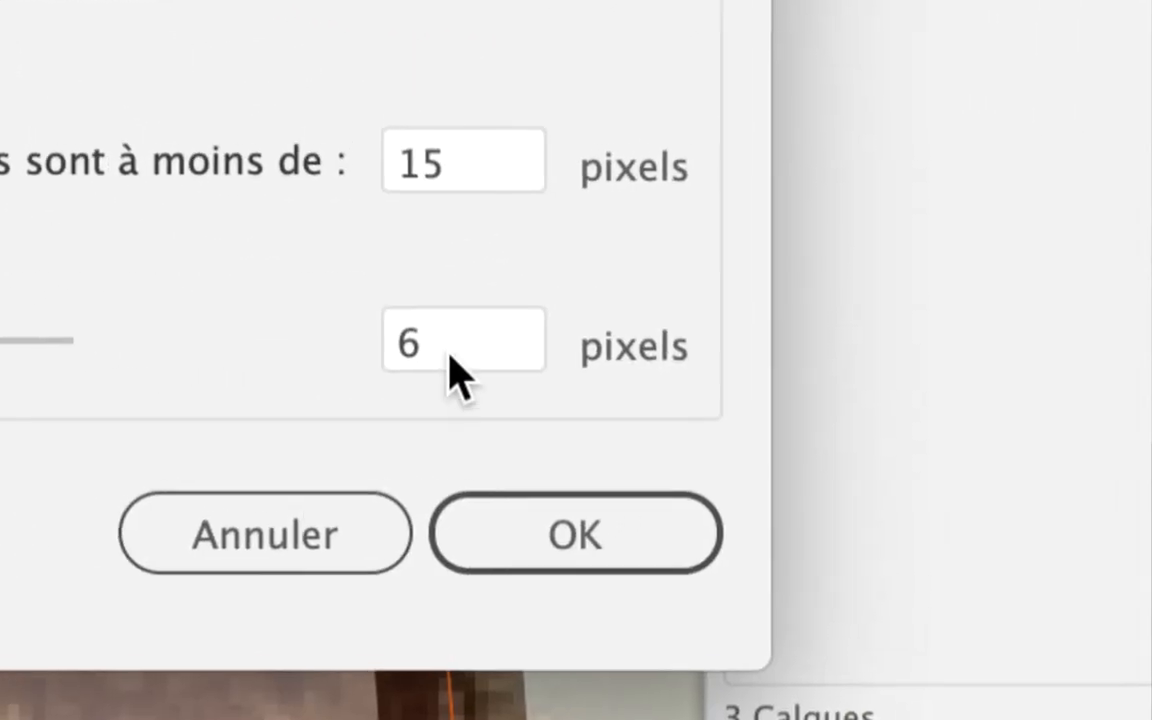
{"action": "left_click_drag", "start_coordinate": [181, 340], "coordinate": [498, 362]}
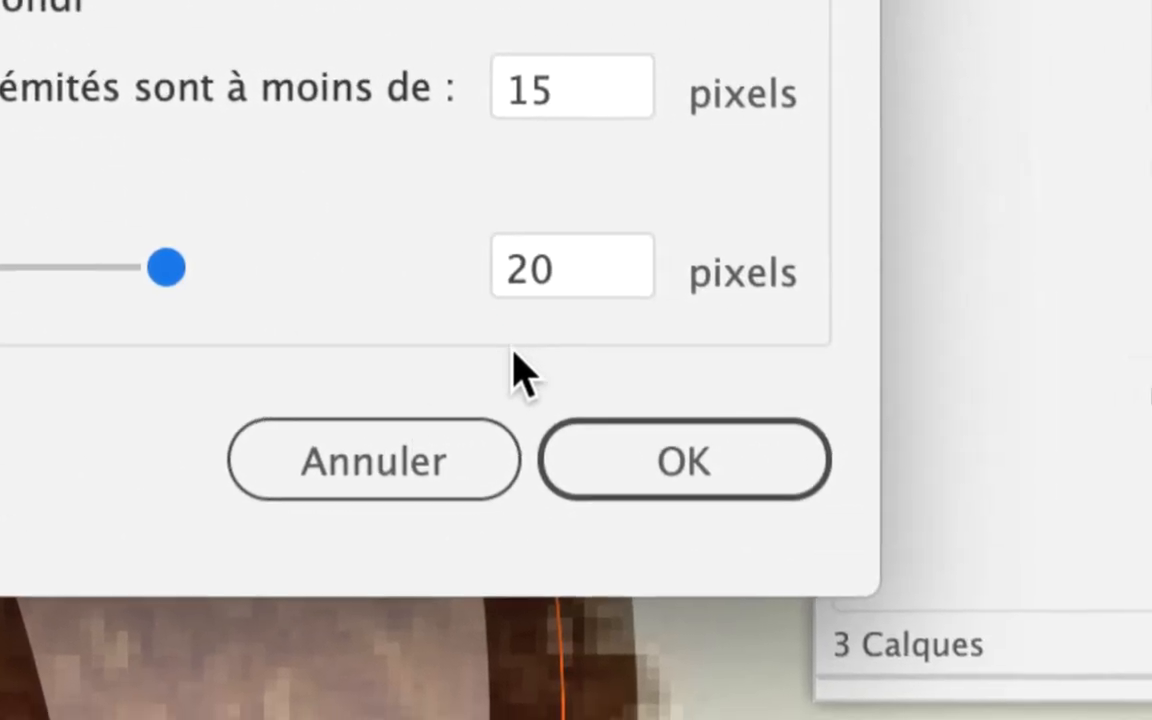
{"action": "left_click", "coordinate": [1151, 509]}
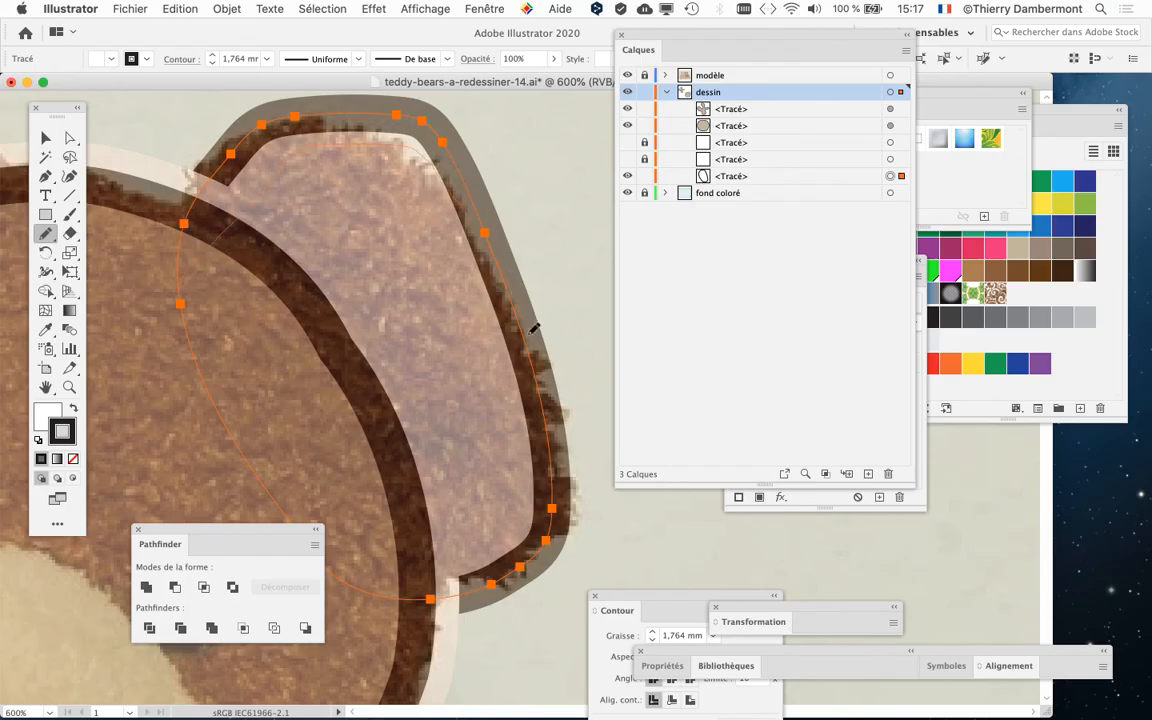
Reshape the upper curve and lower corner of the ear path with the Pencil tool, following the photo.
{"action": "left_click_drag", "start_coordinate": [465, 578], "coordinate": [372, 535]}
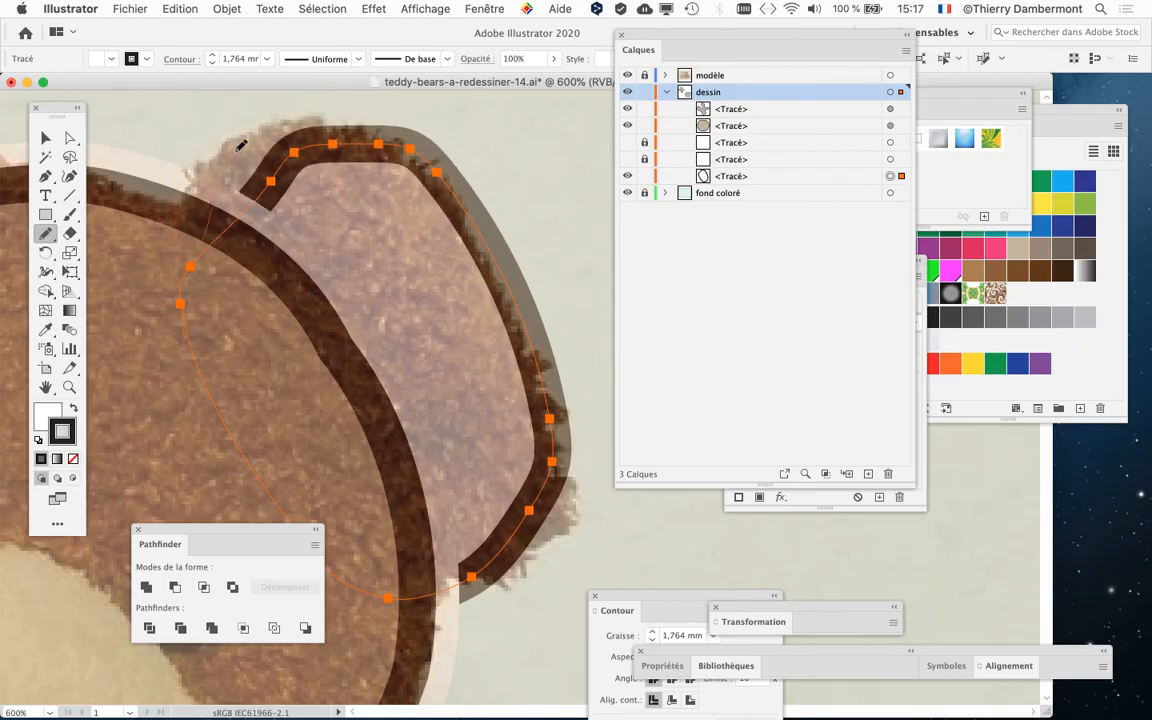
{"action": "left_click_drag", "start_coordinate": [436, 169], "coordinate": [432, 236]}
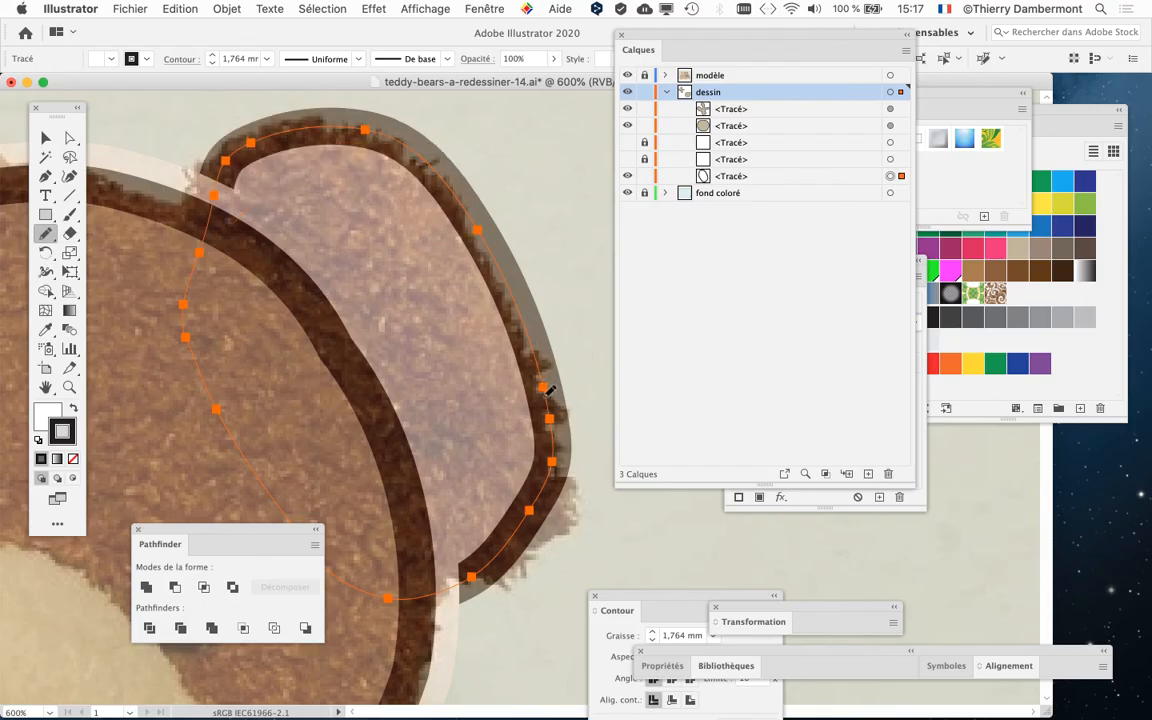
{"action": "mouse_move", "coordinate": [500, 594]}
{"action": "left_mouse_down"}
{"action": "mouse_move", "coordinate": [440, 599]}
{"action": "mouse_move", "coordinate": [373, 571]}
{"action": "left_mouse_up"}
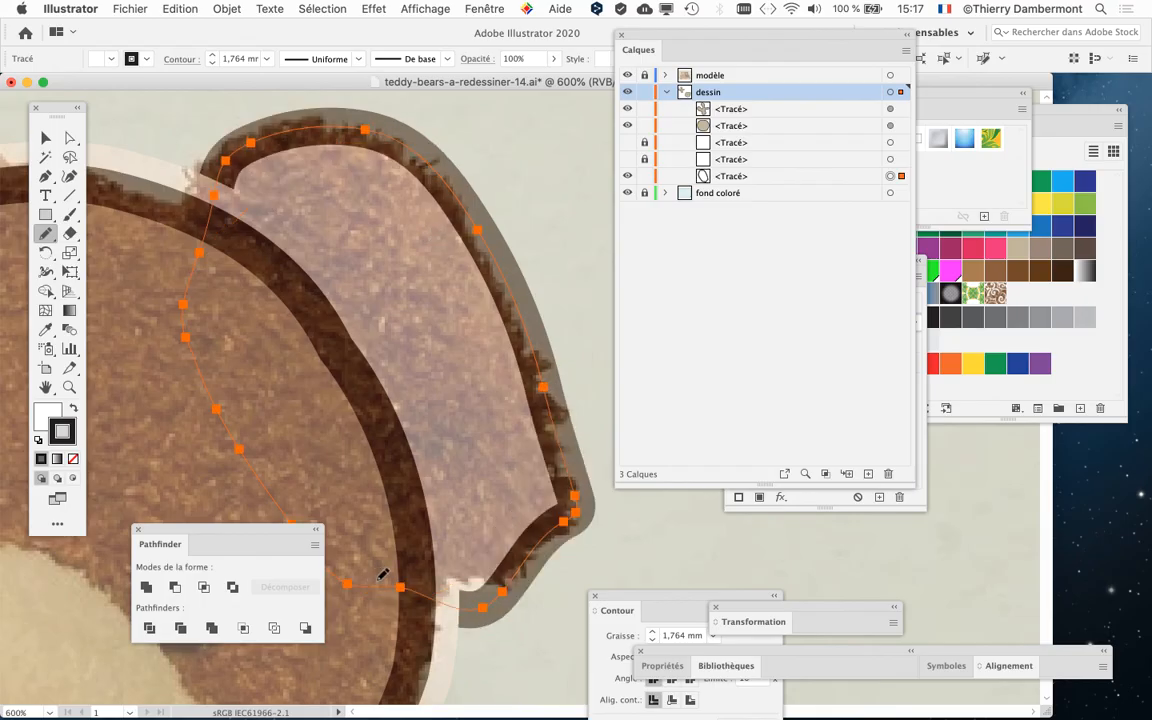
{"action": "scroll", "coordinate": [373, 407], "scroll_direction": "down", "scroll_amount": 2}
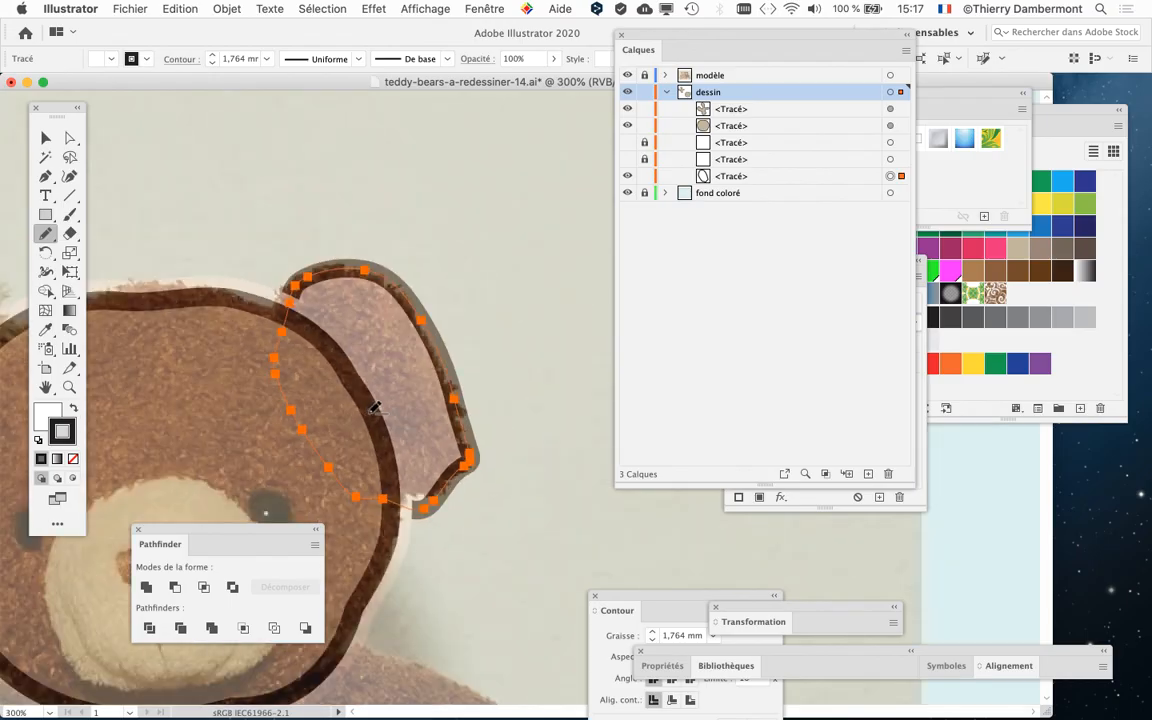
{"action": "left_click_drag", "start_coordinate": [373, 407], "coordinate": [436, 305]}
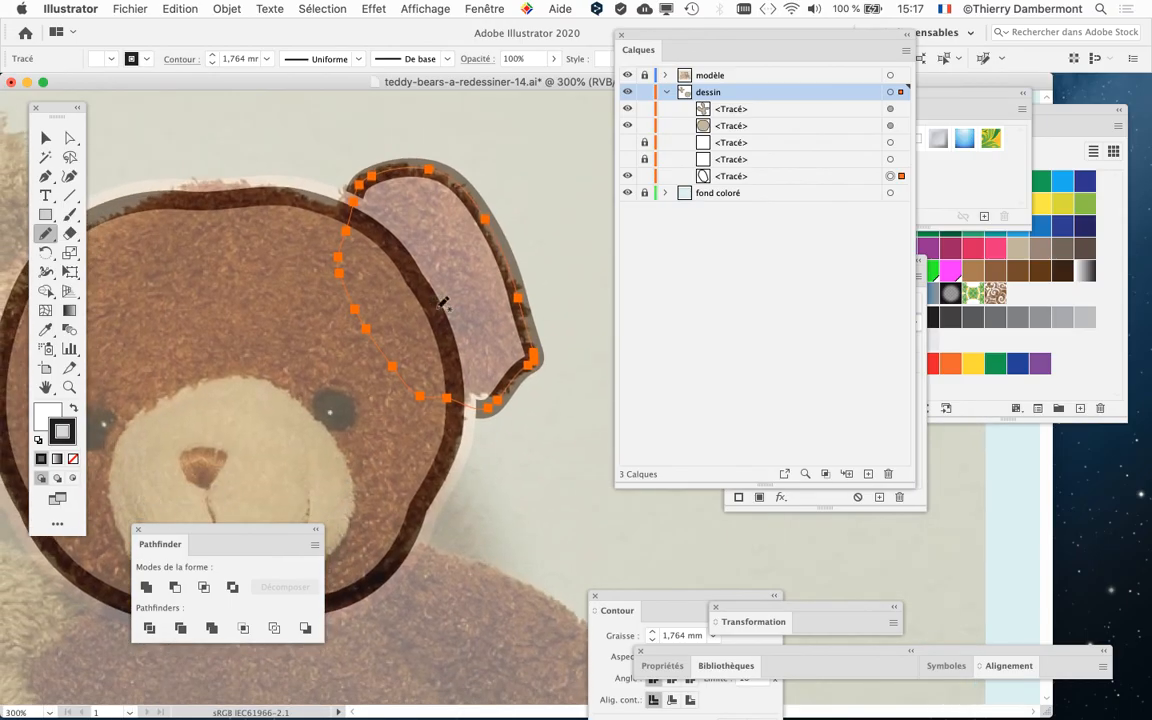